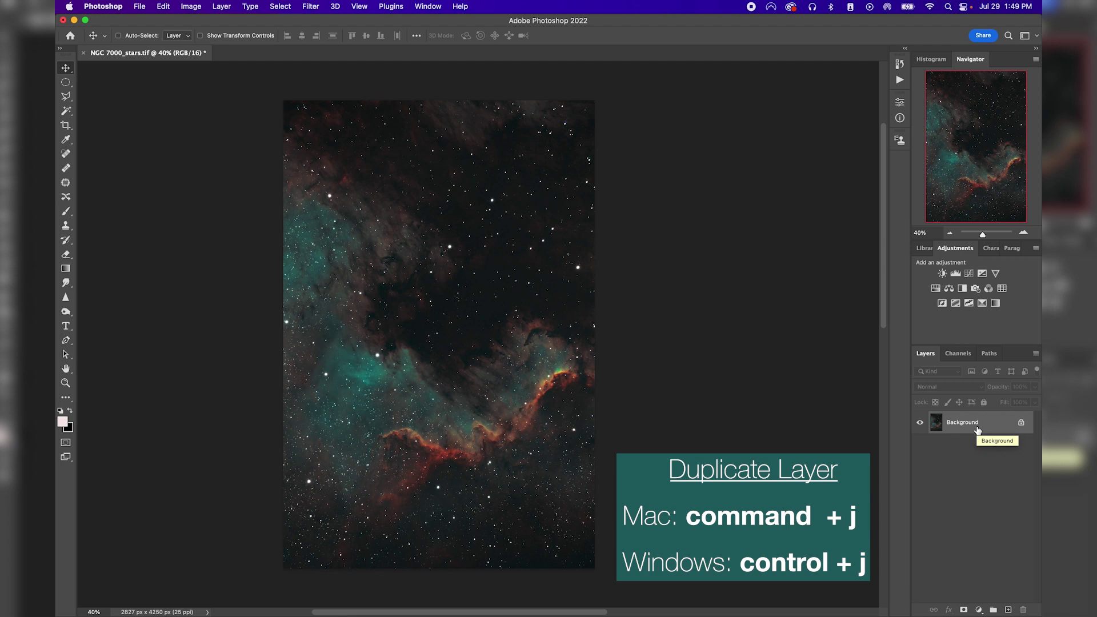
- Duplicate the Background layer to create a Background copy layer above it
{"action": "right_click", "coordinate": [978, 429]}
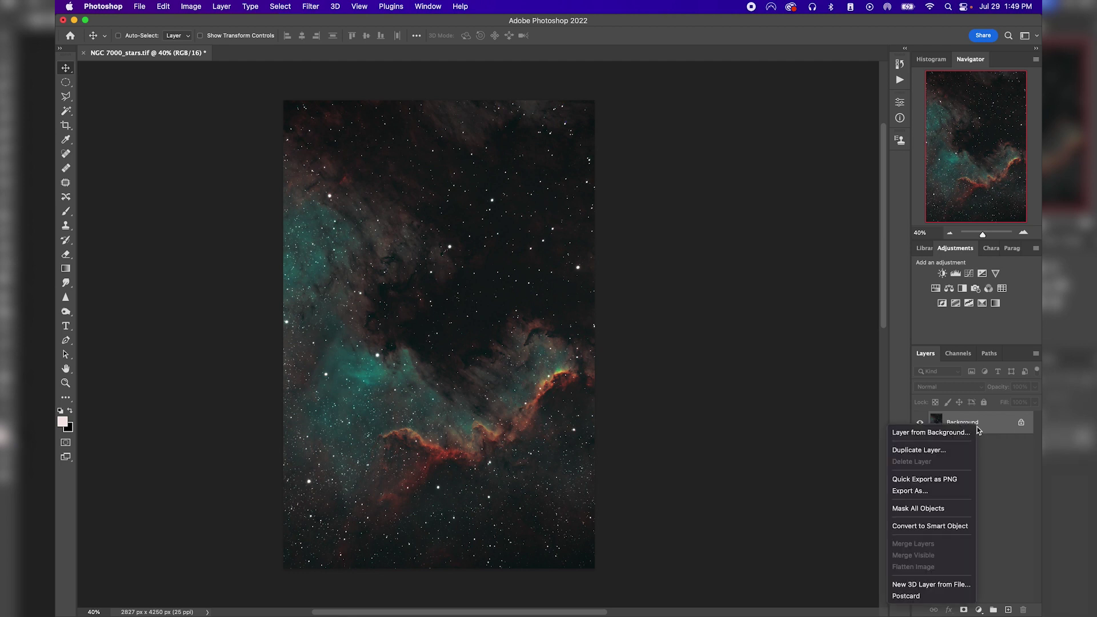
{"action": "left_click", "coordinate": [961, 451]}
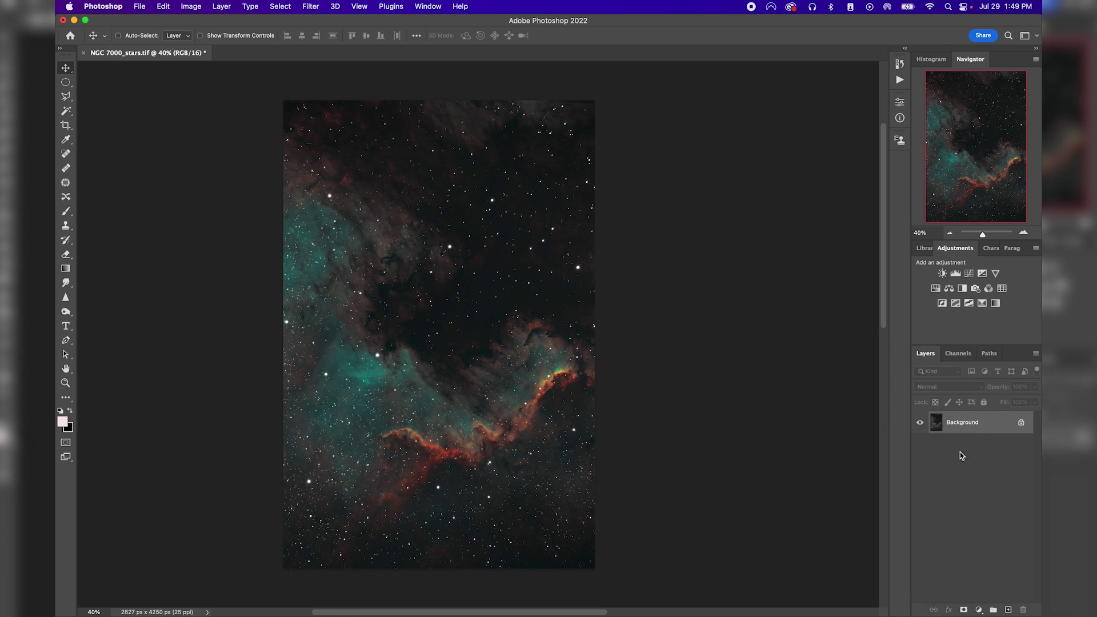
{"action": "left_click", "coordinate": [645, 268]}
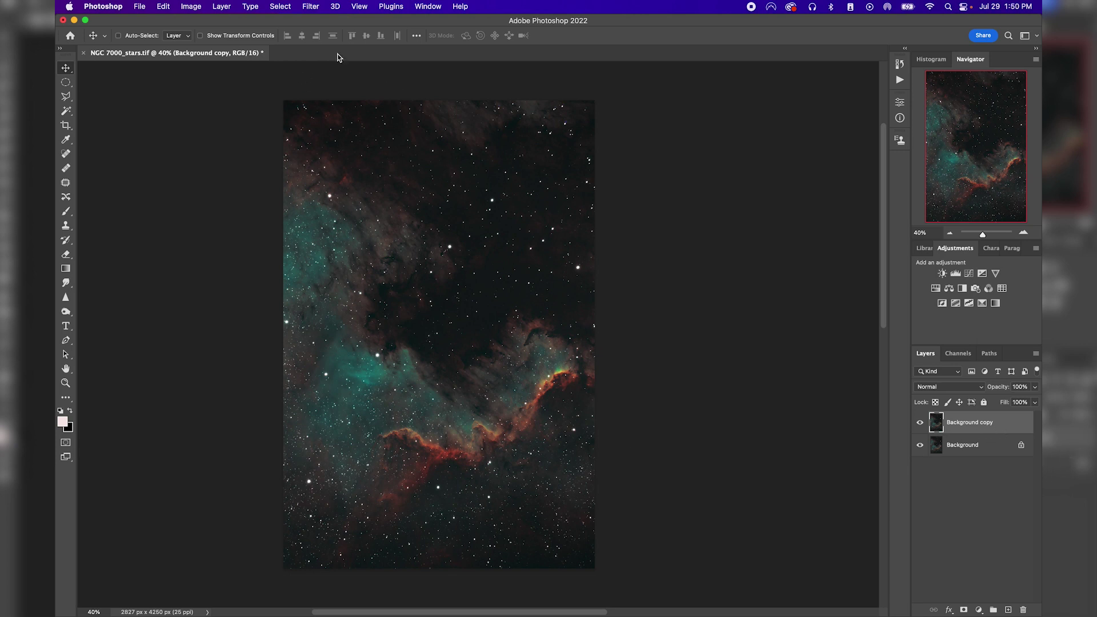
- Make a Color Range selection of Highlights with Fuzziness 47 and Range 52 to pick the stars
{"action": "left_click", "coordinate": [280, 7]}
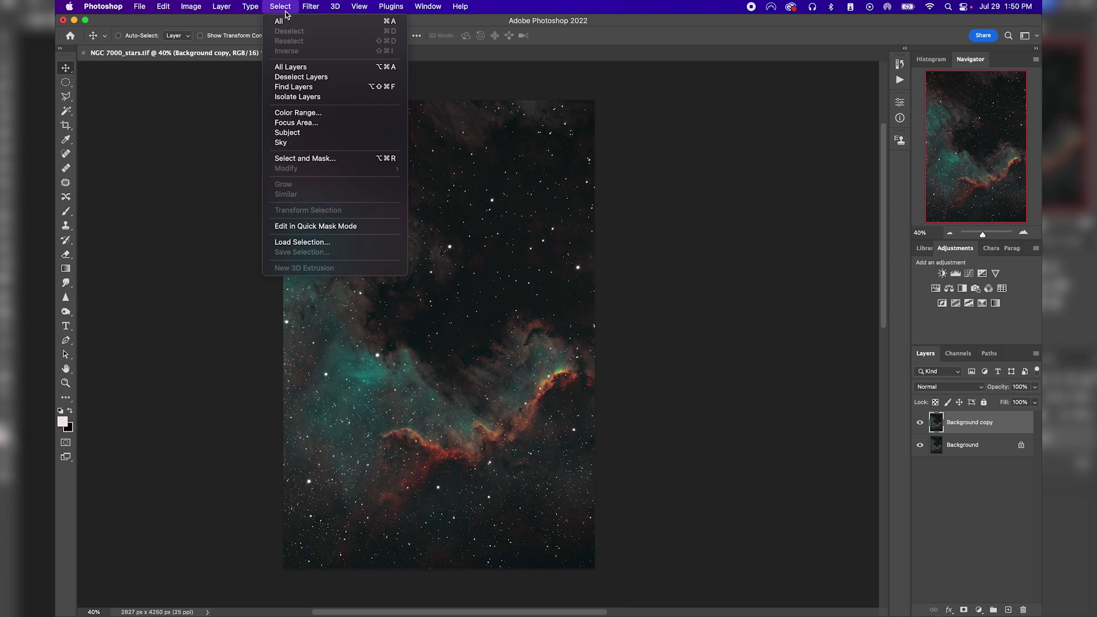
{"action": "left_click", "coordinate": [302, 112]}
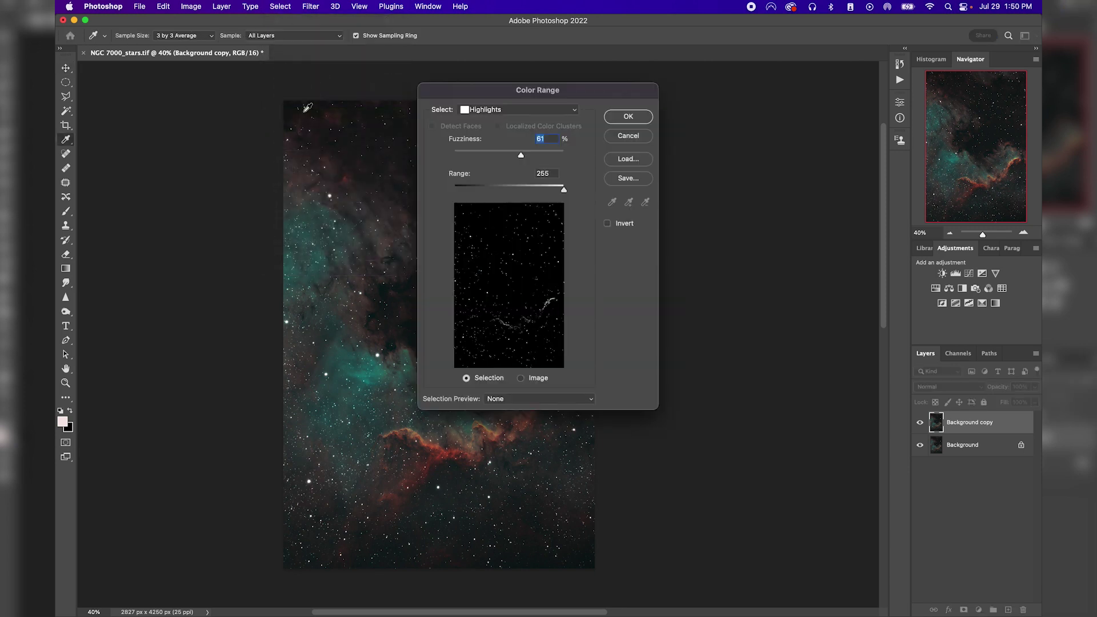
{"action": "left_click", "coordinate": [507, 110]}
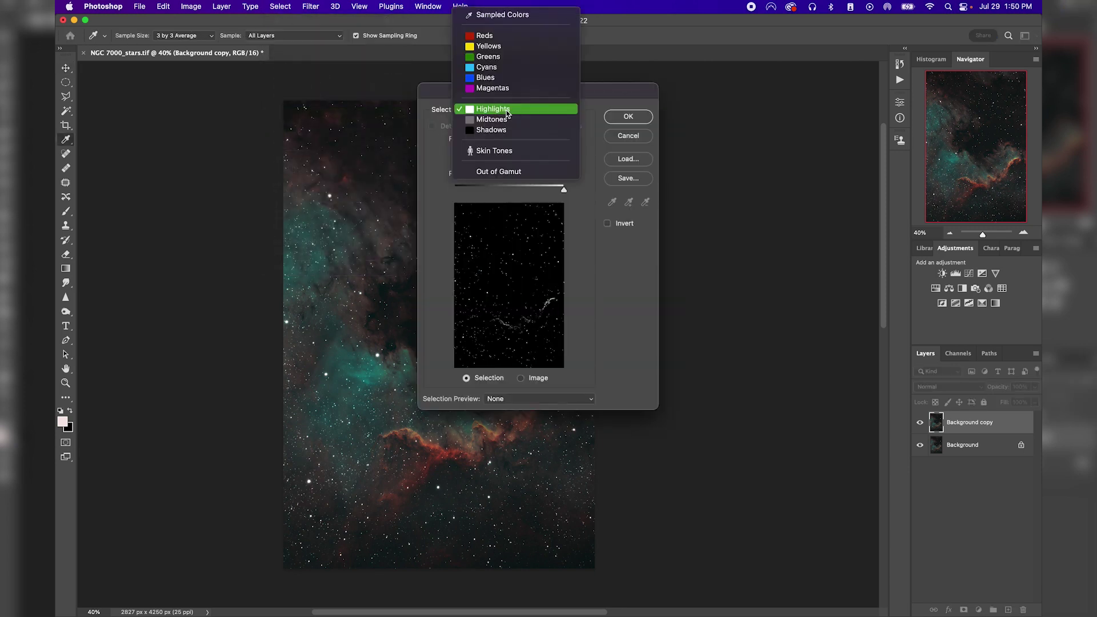
{"action": "left_click", "coordinate": [482, 110]}
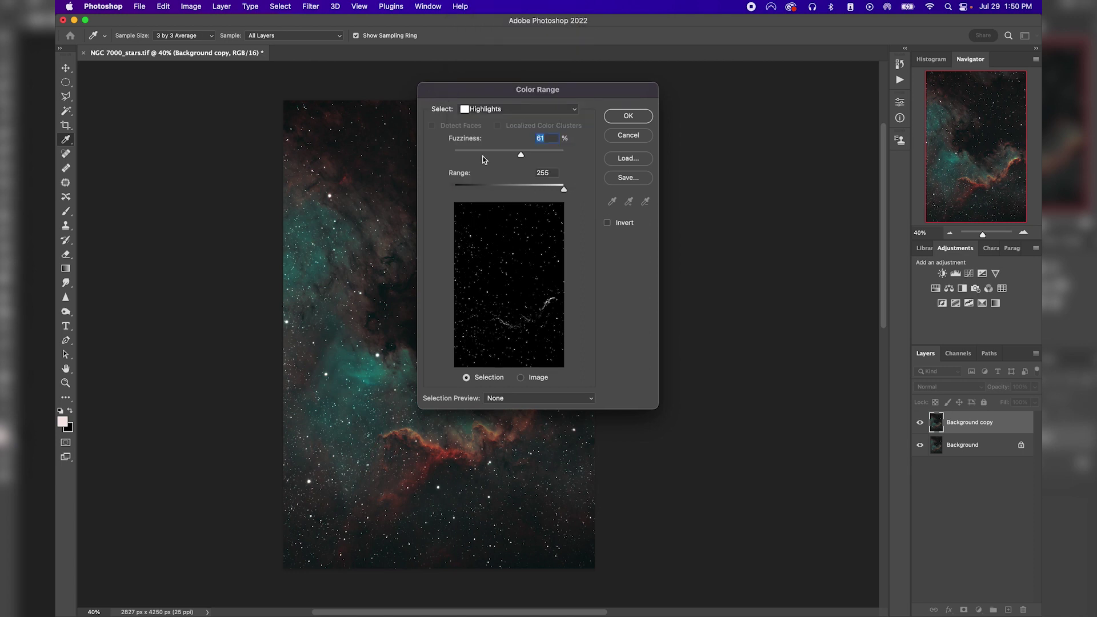
{"action": "mouse_move", "coordinate": [523, 158]}
{"action": "left_mouse_down"}
{"action": "mouse_move", "coordinate": [557, 160]}
{"action": "mouse_move", "coordinate": [510, 158]}
{"action": "left_mouse_up"}
{"action": "left_click_drag", "start_coordinate": [511, 158], "coordinate": [512, 158]}
{"action": "mouse_move", "coordinate": [564, 191]}
{"action": "left_mouse_down"}
{"action": "mouse_move", "coordinate": [479, 183]}
{"action": "mouse_move", "coordinate": [565, 191]}
{"action": "left_mouse_up"}
{"action": "left_click", "coordinate": [632, 120]}
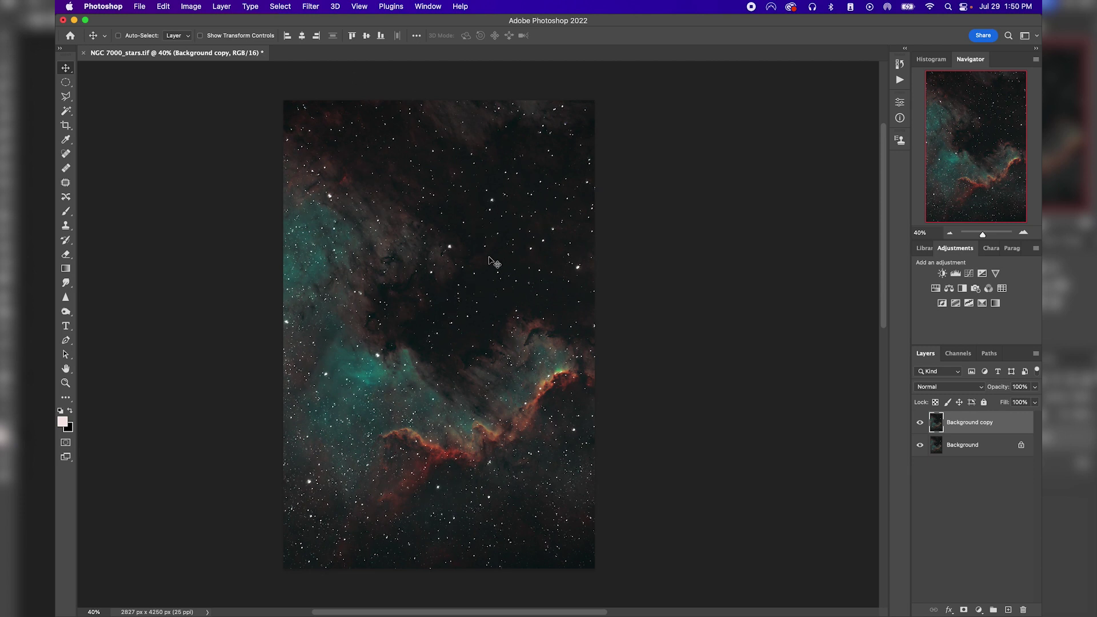
- Expand the star selection outward by 2 pixels
{"action": "left_click", "coordinate": [281, 6]}
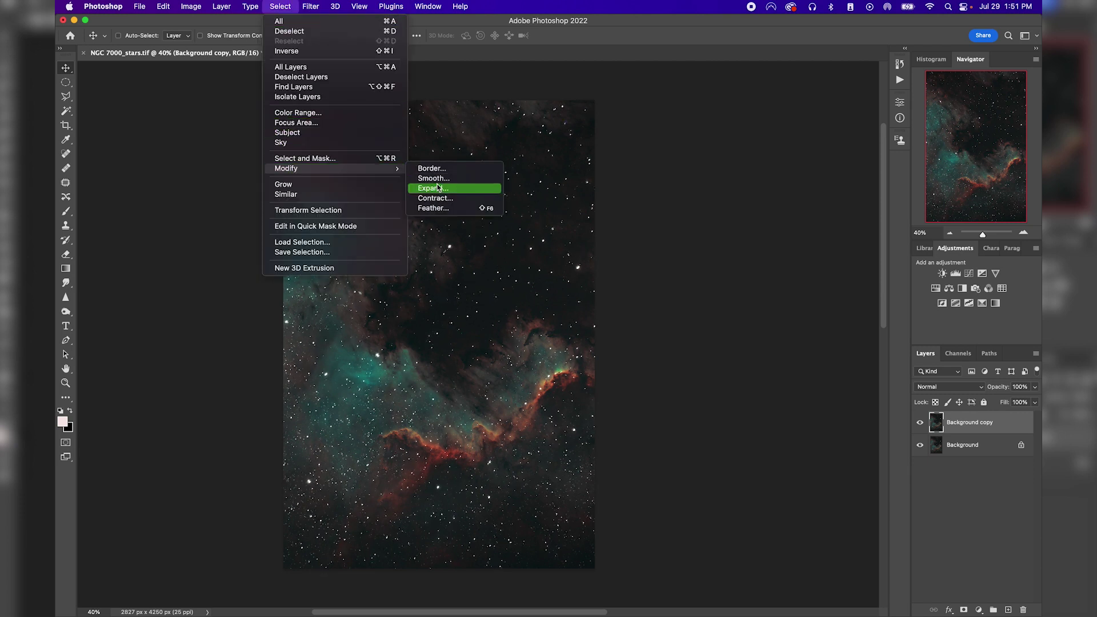
{"action": "left_click", "coordinate": [438, 188]}
{"action": "left_click_drag", "start_coordinate": [696, 151], "coordinate": [674, 147]}
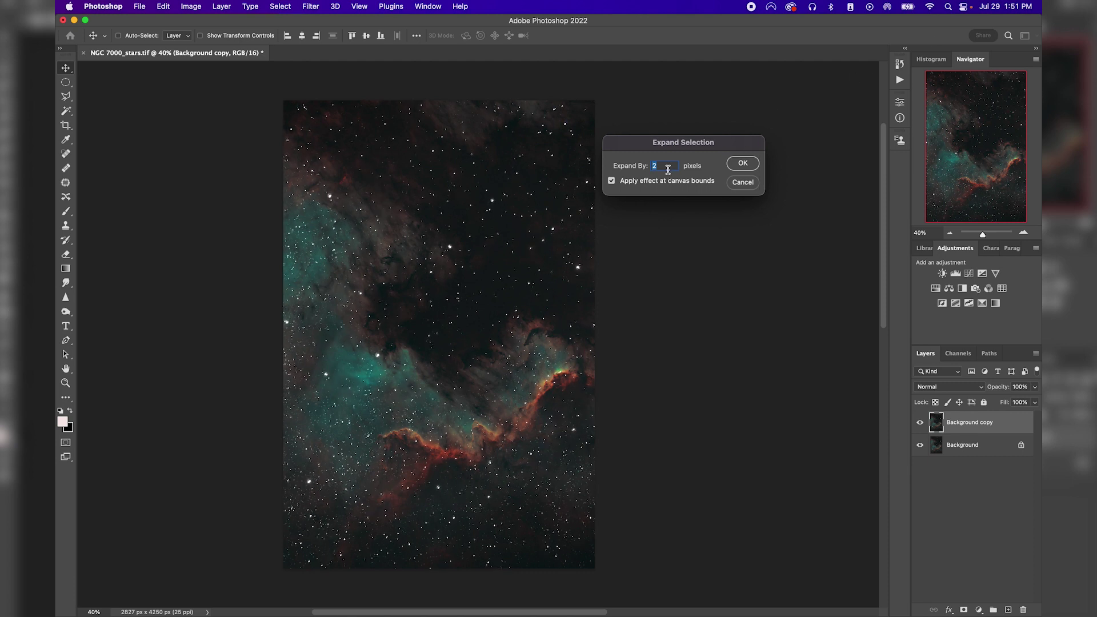
{"action": "left_click", "coordinate": [743, 164]}
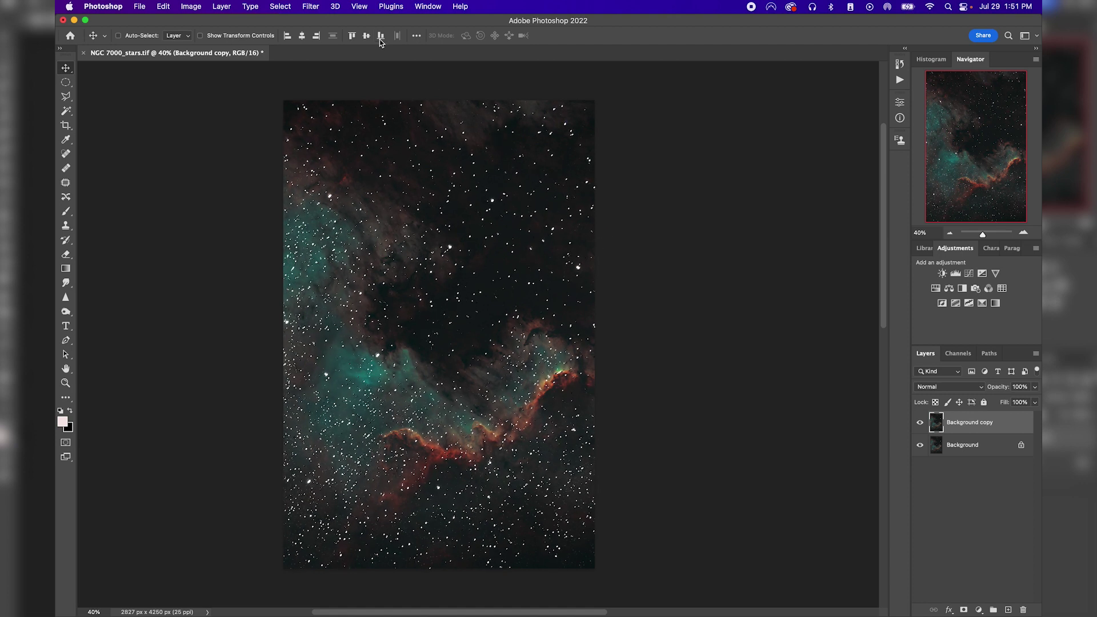
{"action": "left_click", "coordinate": [283, 7]}
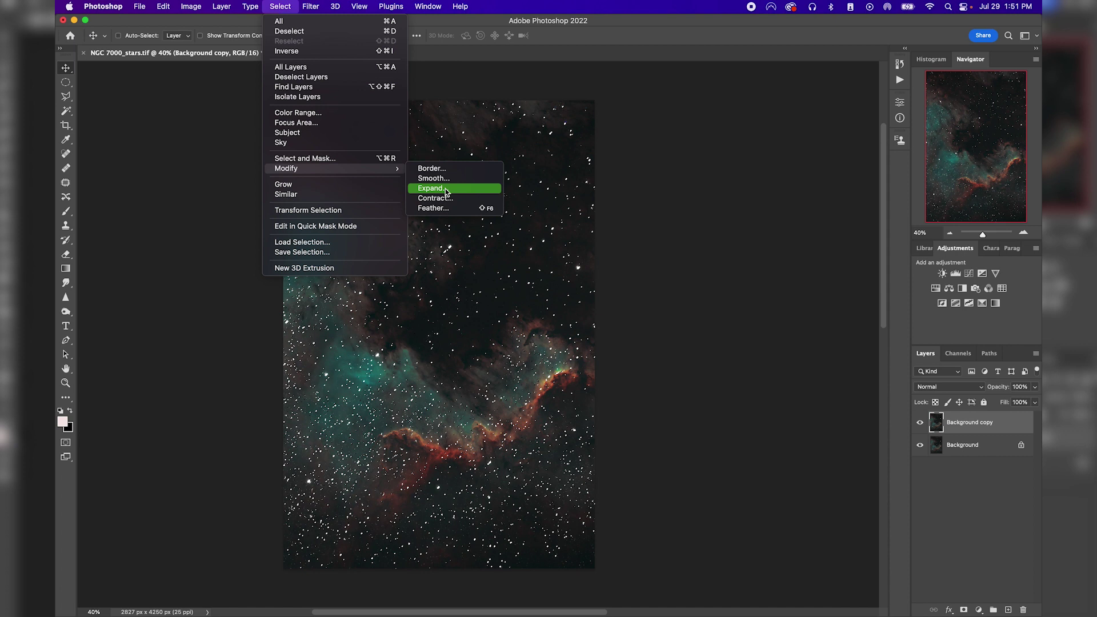
- Feather the star selection with a 2-pixel radius
{"action": "left_click", "coordinate": [289, 7]}
{"action": "left_click", "coordinate": [289, 6]}
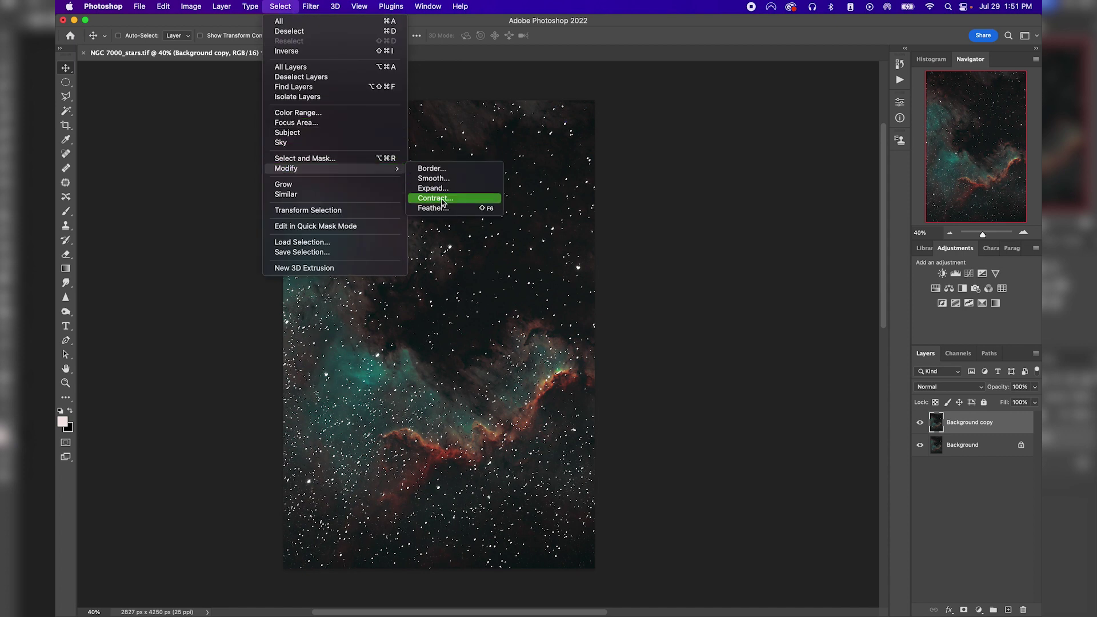
{"action": "left_click", "coordinate": [432, 208]}
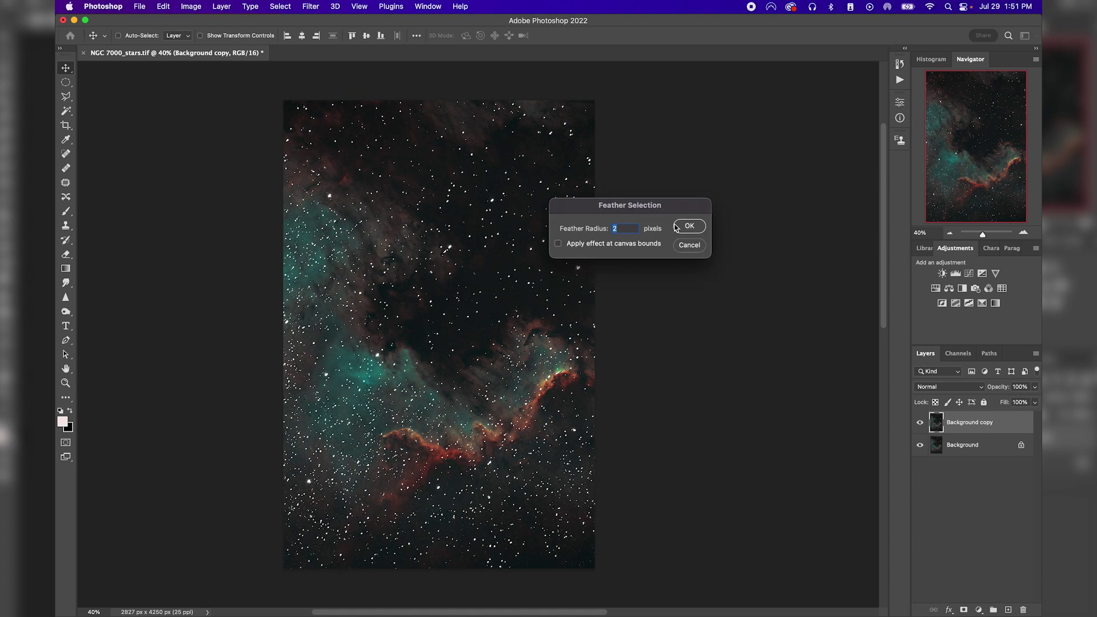
{"action": "left_click", "coordinate": [638, 209]}
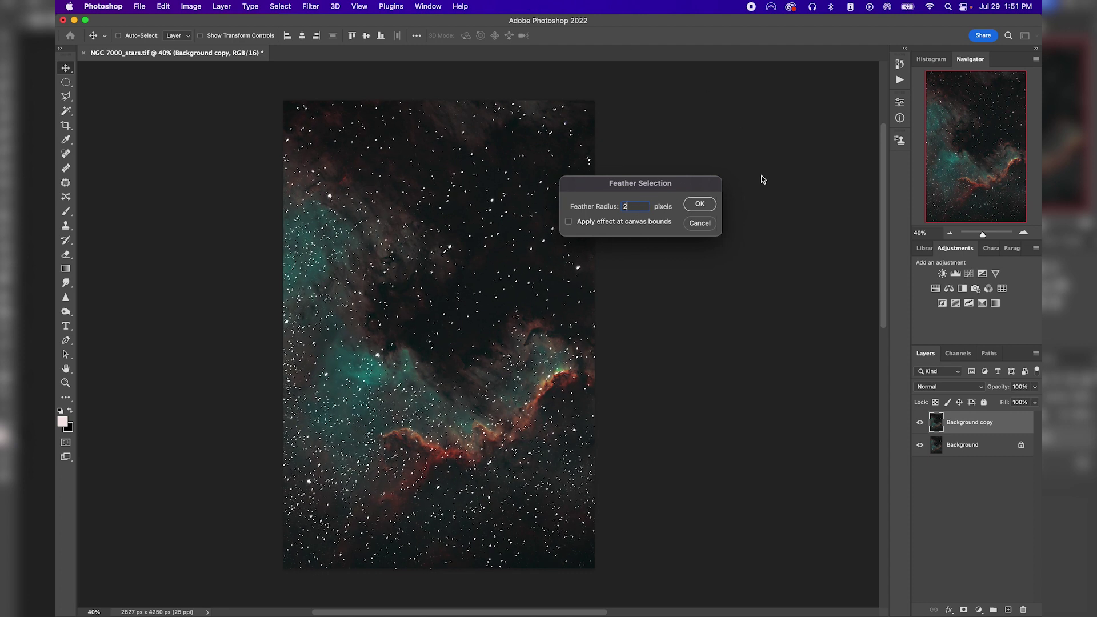
{"action": "left_click", "coordinate": [700, 205]}
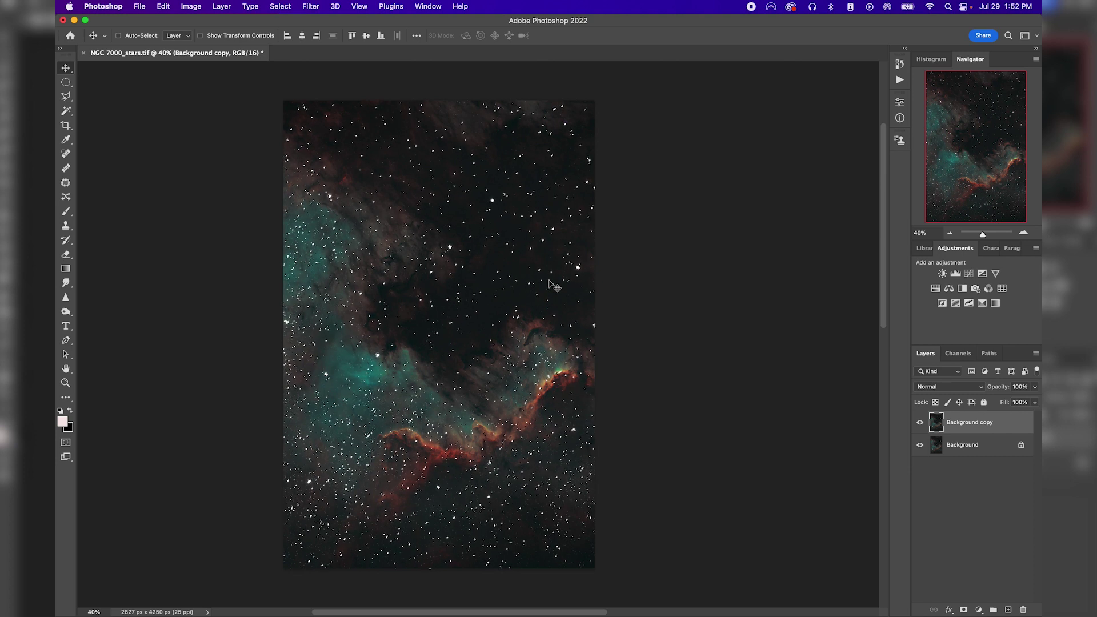
- Set up the Minimum filter with Preserve set to Roundness and check the preview
{"action": "left_click", "coordinate": [312, 7]}
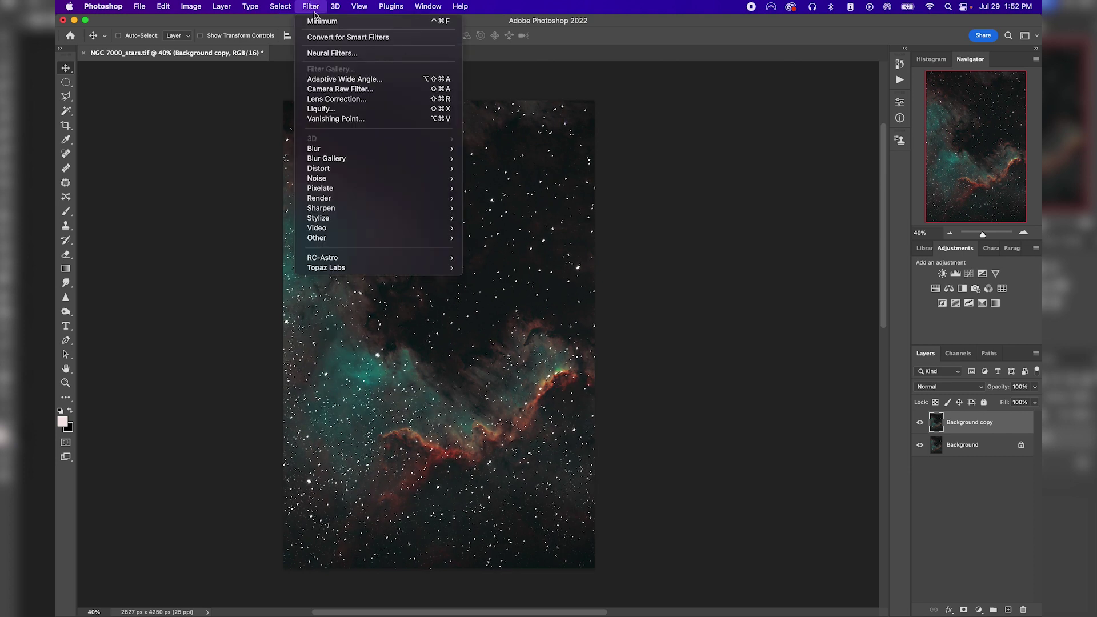
{"action": "mouse_move", "coordinate": [377, 240]}
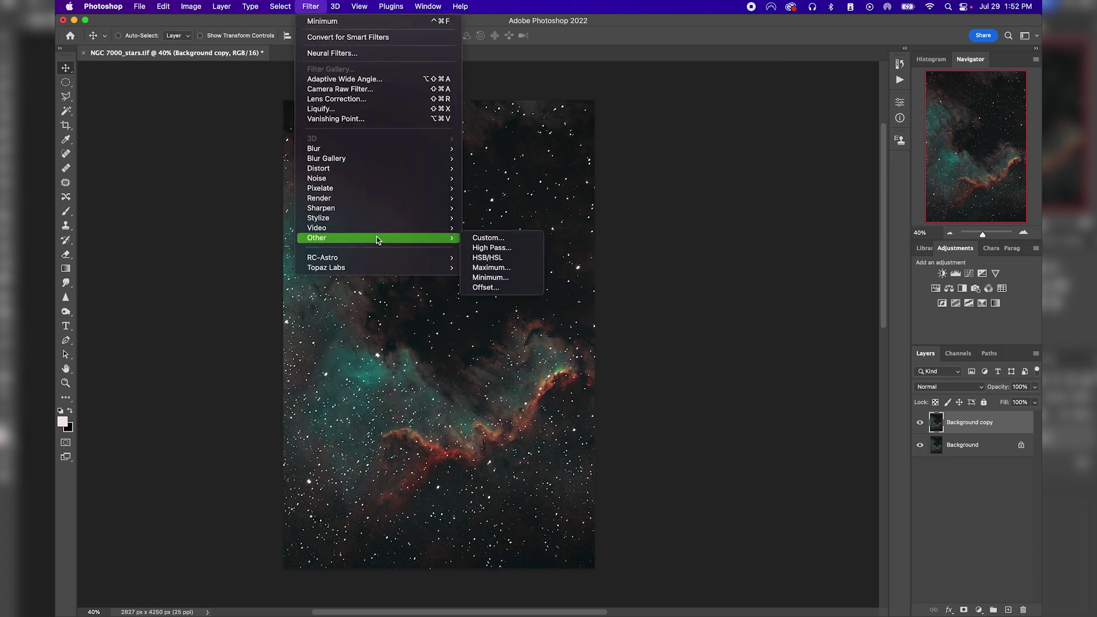
{"action": "left_click", "coordinate": [506, 277]}
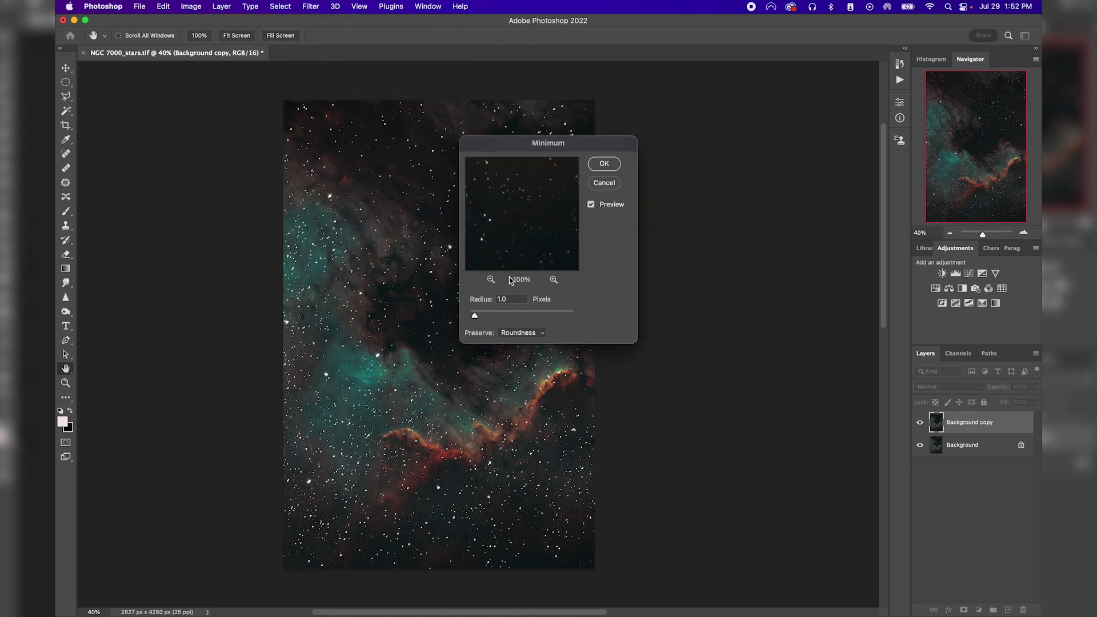
{"action": "left_click", "coordinate": [545, 334]}
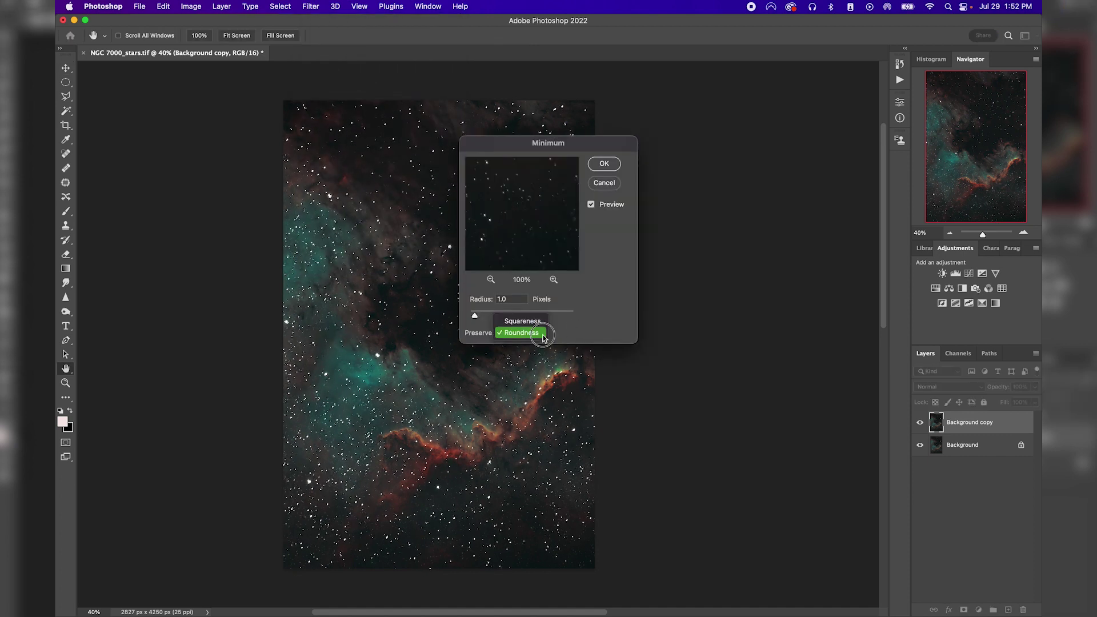
{"action": "left_click", "coordinate": [583, 341]}
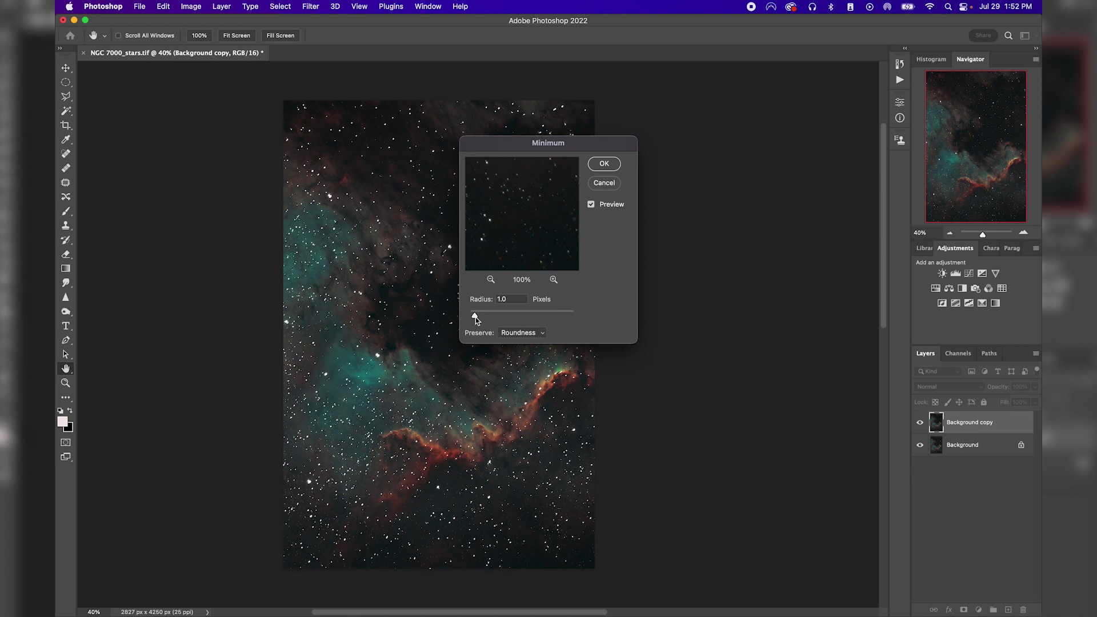
{"action": "mouse_move", "coordinate": [527, 222]}
{"action": "left_mouse_down"}
{"action": "mouse_move", "coordinate": [536, 235]}
{"action": "mouse_move", "coordinate": [509, 220]}
{"action": "mouse_move", "coordinate": [540, 237]}
{"action": "mouse_move", "coordinate": [551, 225]}
{"action": "mouse_move", "coordinate": [544, 215]}
{"action": "left_mouse_up"}
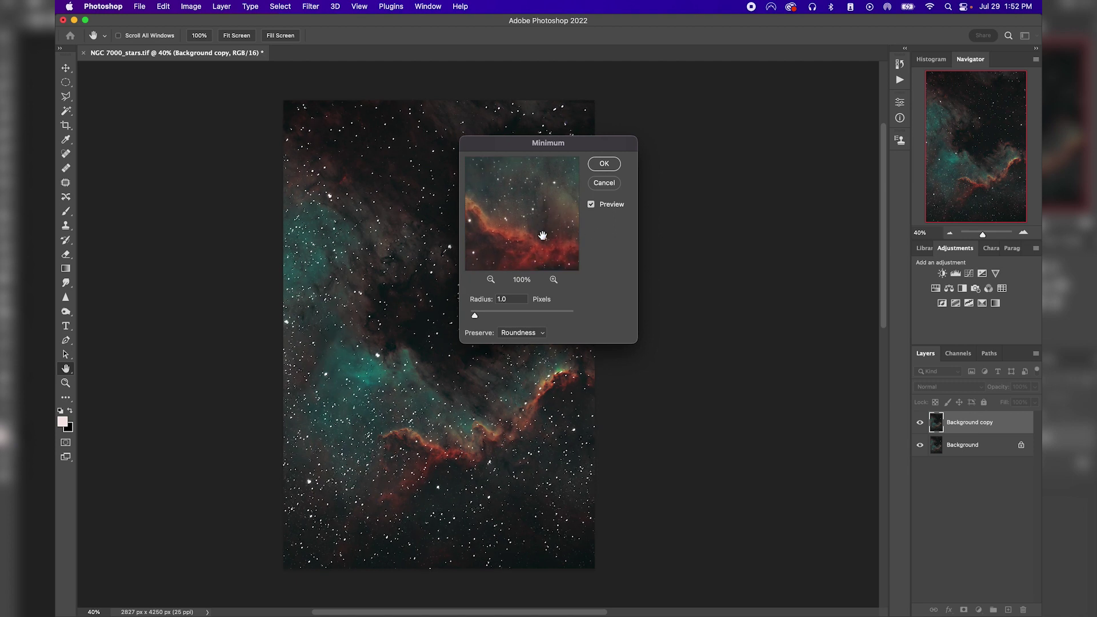
{"action": "left_click", "coordinate": [545, 225]}
- Try a 0.5-pixel Minimum radius, then settle on 1.0 pixels and accept the filter
{"action": "double_click", "coordinate": [503, 299]}
{"action": "type", "text": ".5"}
{"action": "left_click", "coordinate": [537, 220]}
{"action": "left_click", "coordinate": [547, 242]}
{"action": "left_click", "coordinate": [514, 301]}
{"action": "left_click", "coordinate": [531, 239]}
{"action": "key", "text": "Up"}
{"action": "left_click", "coordinate": [520, 249]}
{"action": "left_click", "coordinate": [603, 165]}
{"action": "key", "text": "v"}
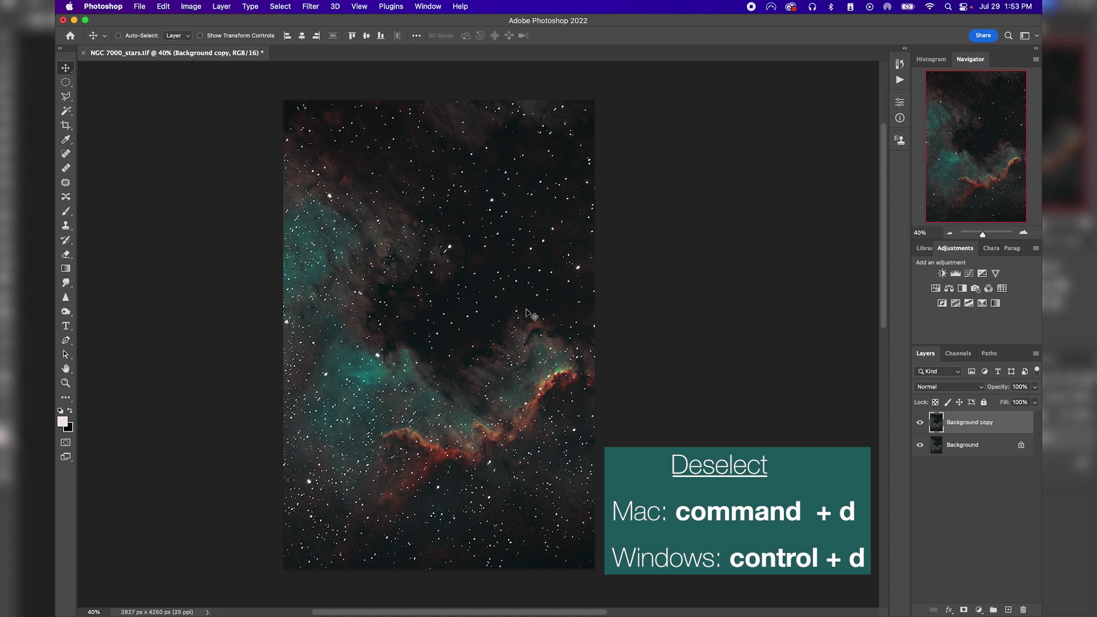
- Deselect the star selection via Select > Deselect
{"action": "left_click", "coordinate": [280, 6]}
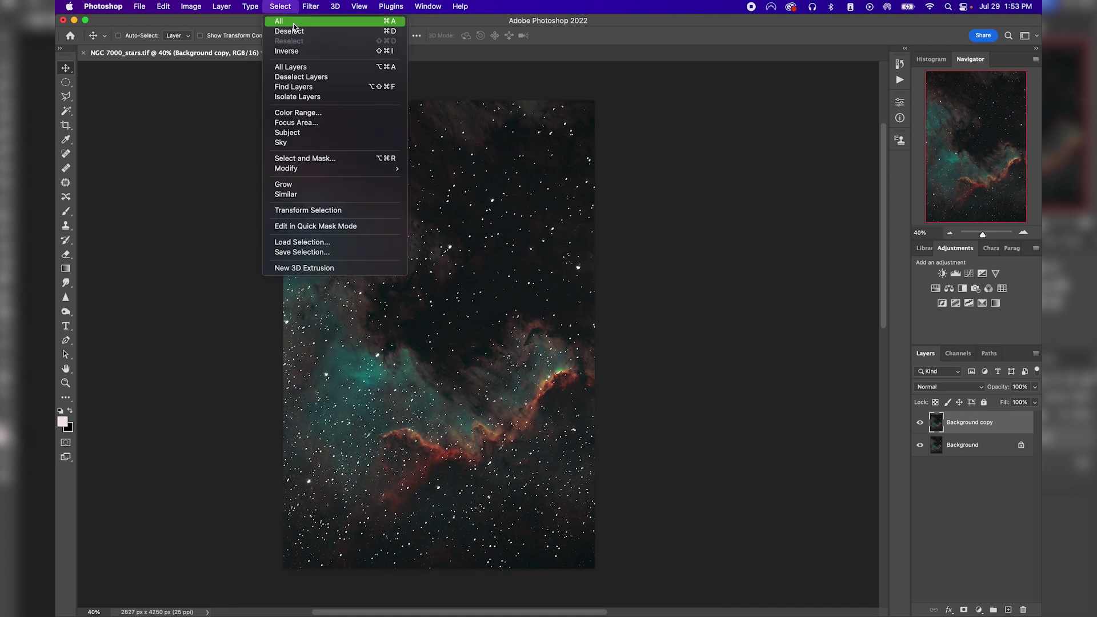
{"action": "left_click", "coordinate": [293, 32]}
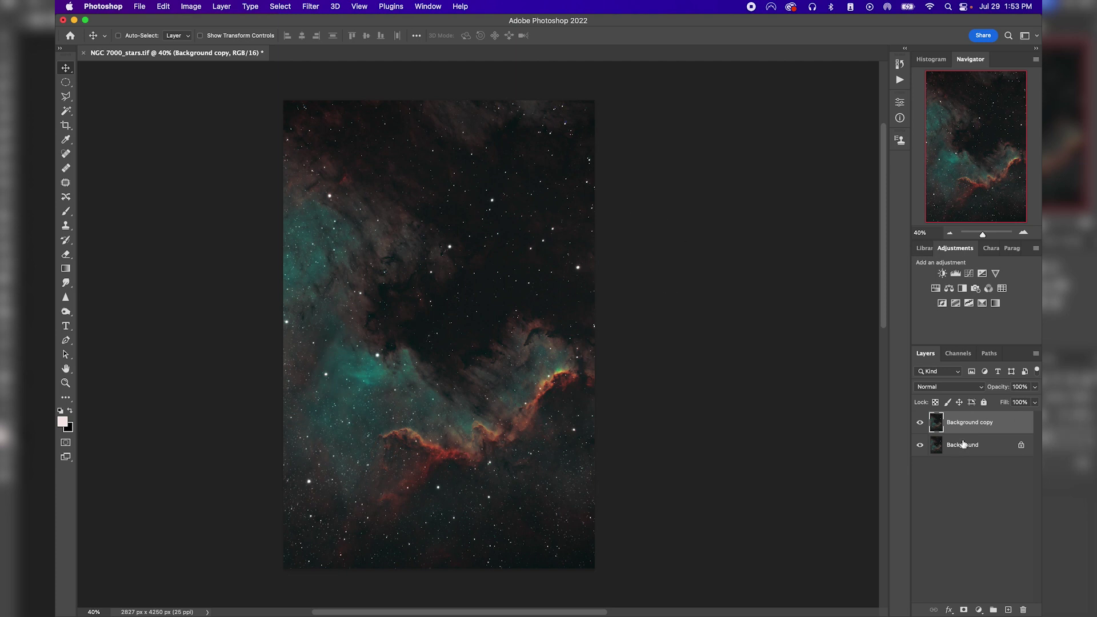
- Toggle Background copy's visibility off and back on to compare shrunk stars with the original
{"action": "left_click", "coordinate": [971, 447]}
{"action": "left_click", "coordinate": [919, 428]}
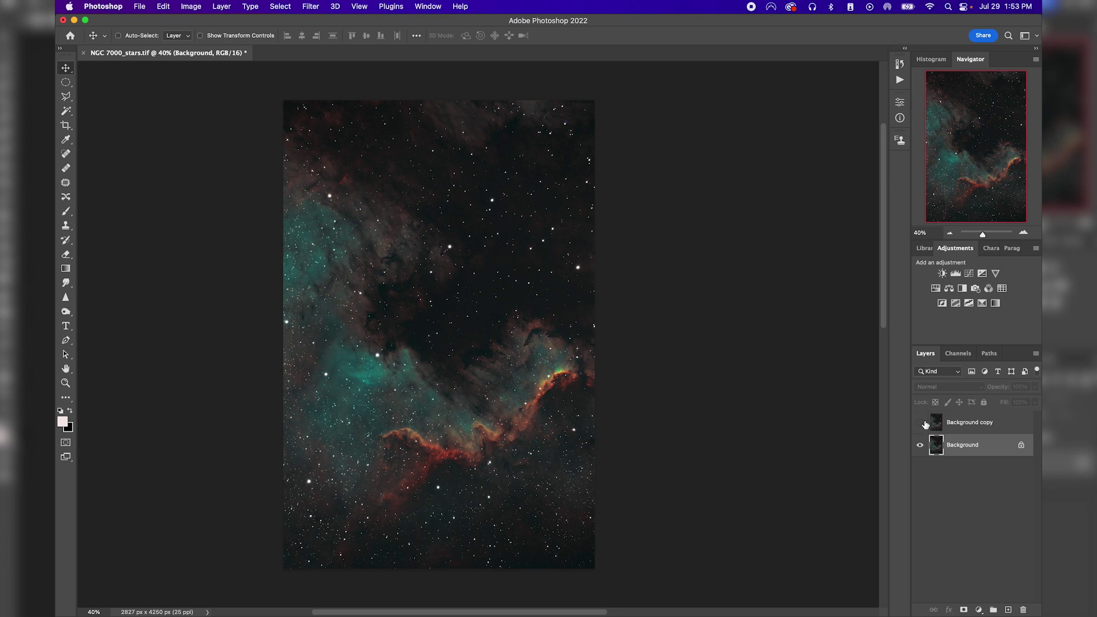
{"action": "left_click", "coordinate": [921, 426]}
{"action": "left_click", "coordinate": [920, 426]}
{"action": "left_click", "coordinate": [280, 7]}
{"action": "mouse_move", "coordinate": [310, 6]}
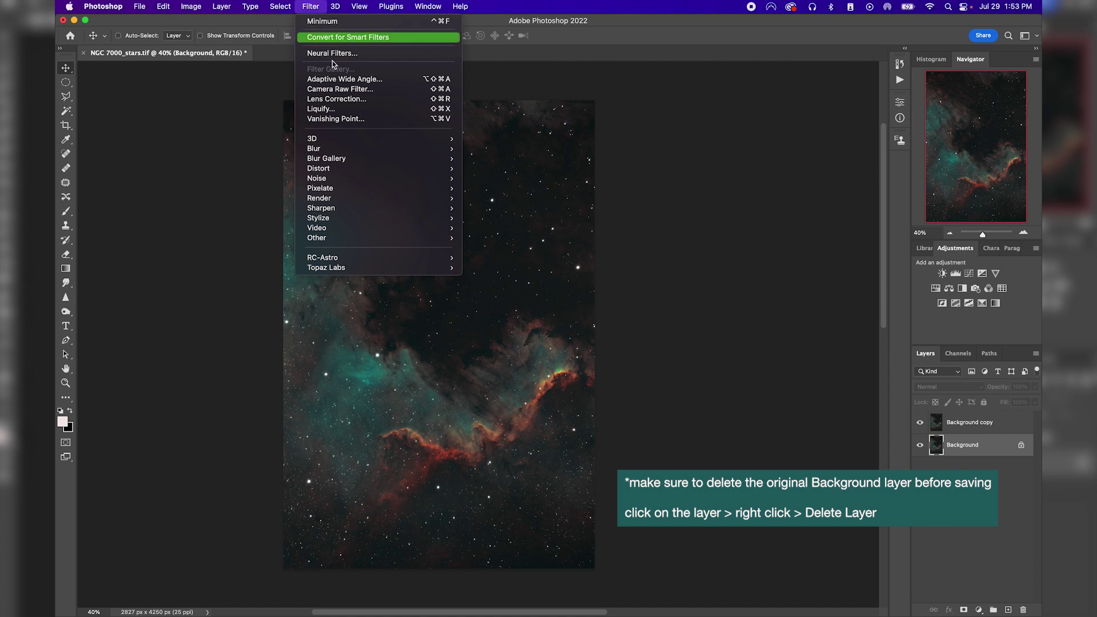
{"action": "mouse_move", "coordinate": [359, 235]}
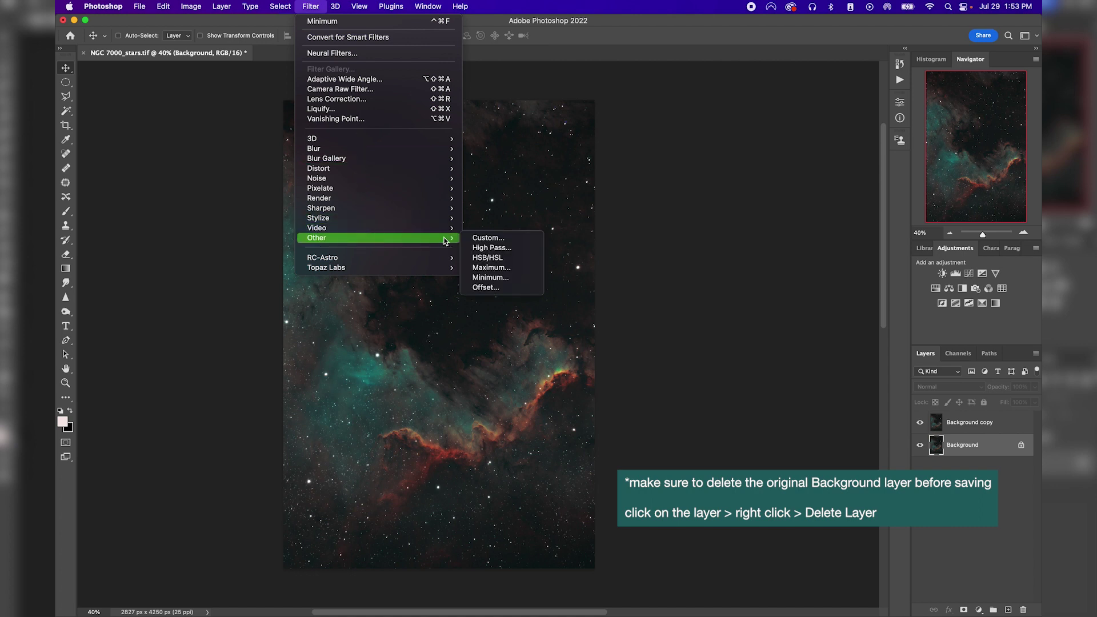
{"action": "left_click", "coordinate": [486, 278]}
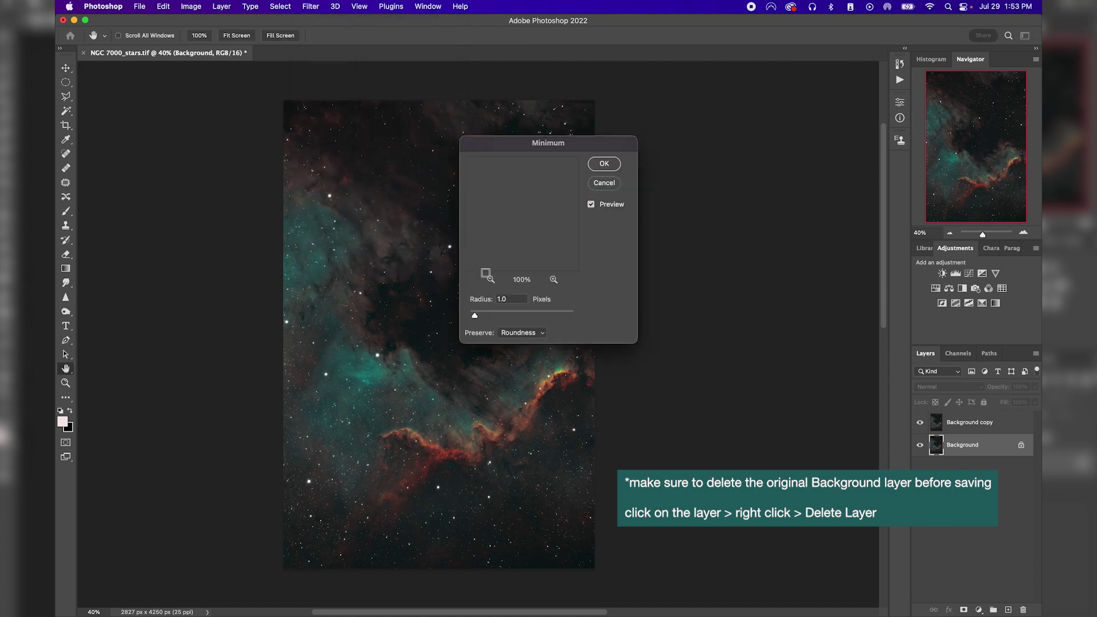
{"action": "left_click", "coordinate": [608, 183]}
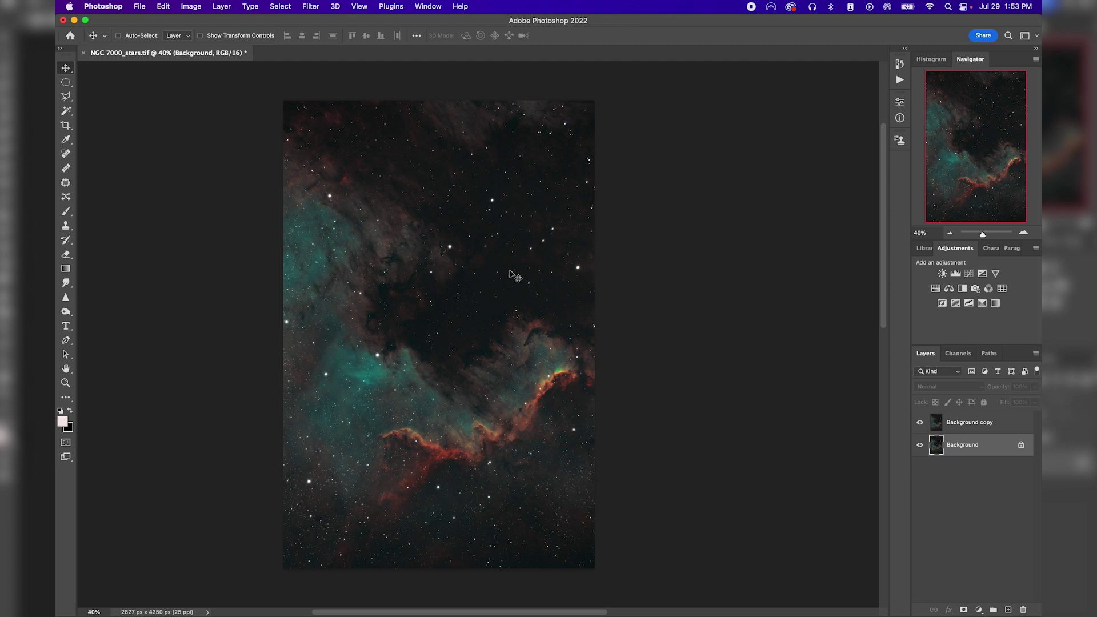